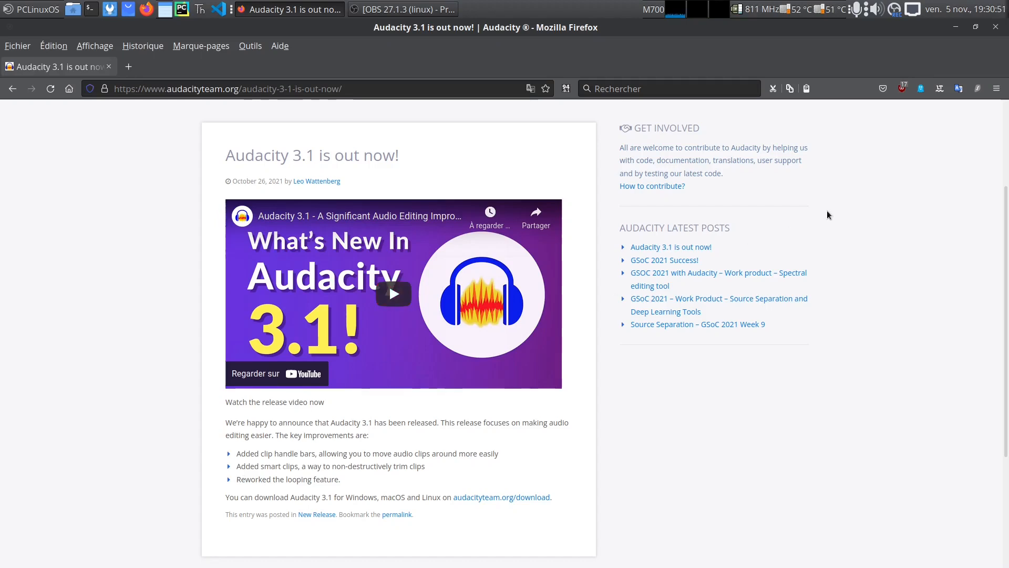
Launch Audacity from the desktop, dismiss its welcome window, and tile it over half the screen beside the desktop files
click(955, 26)
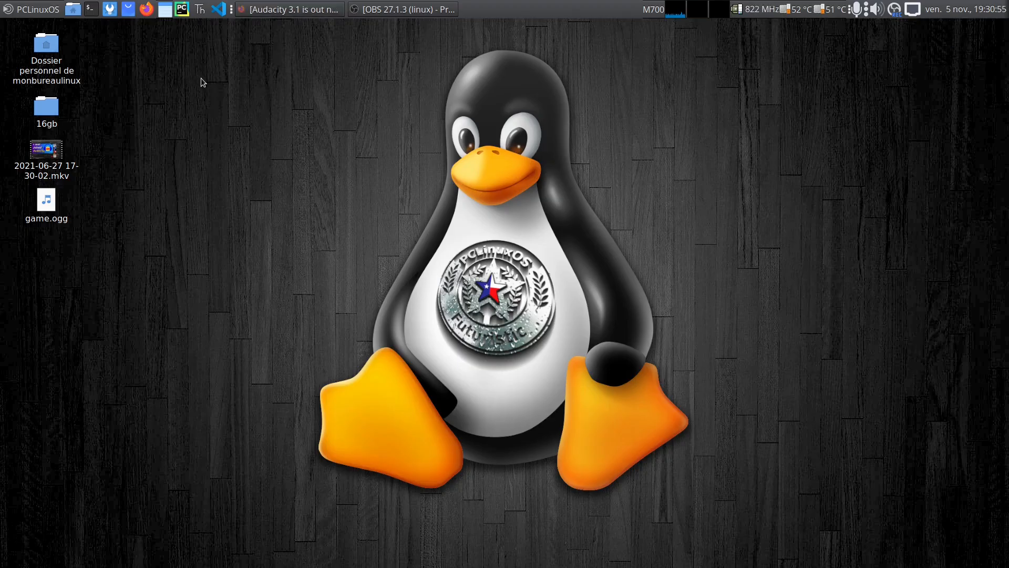
key(super)
text(aud)
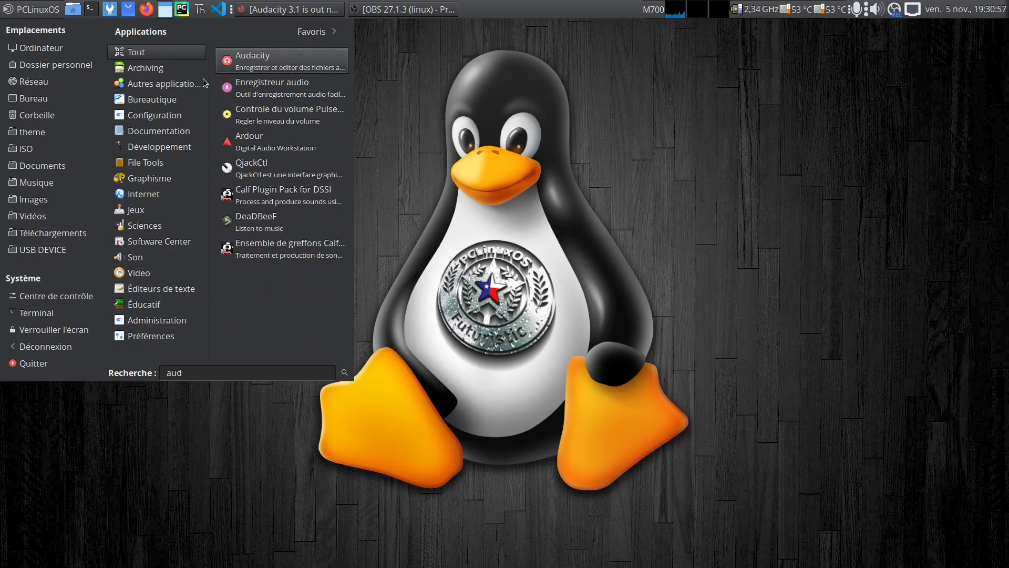
key(Return)
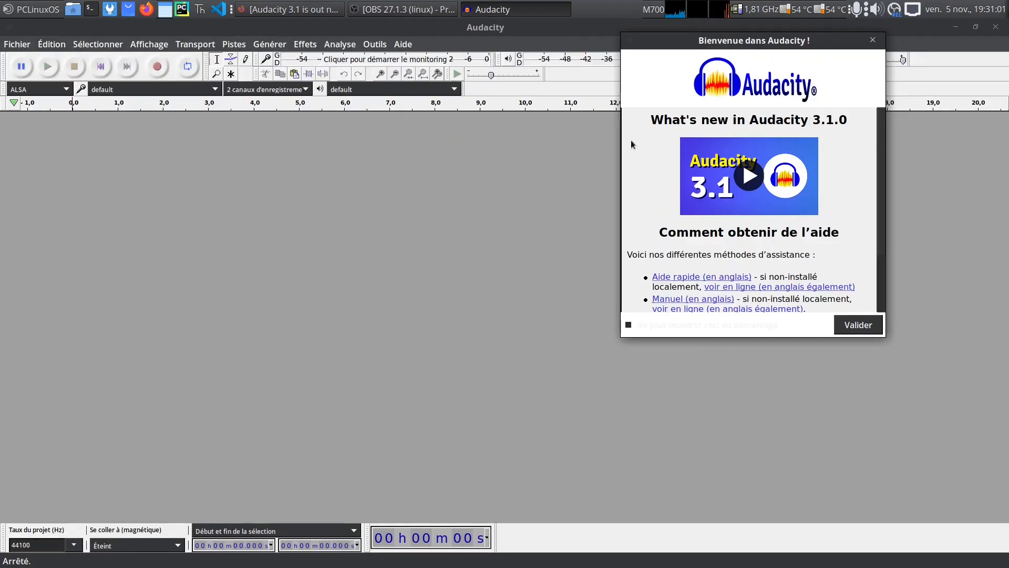
click(853, 325)
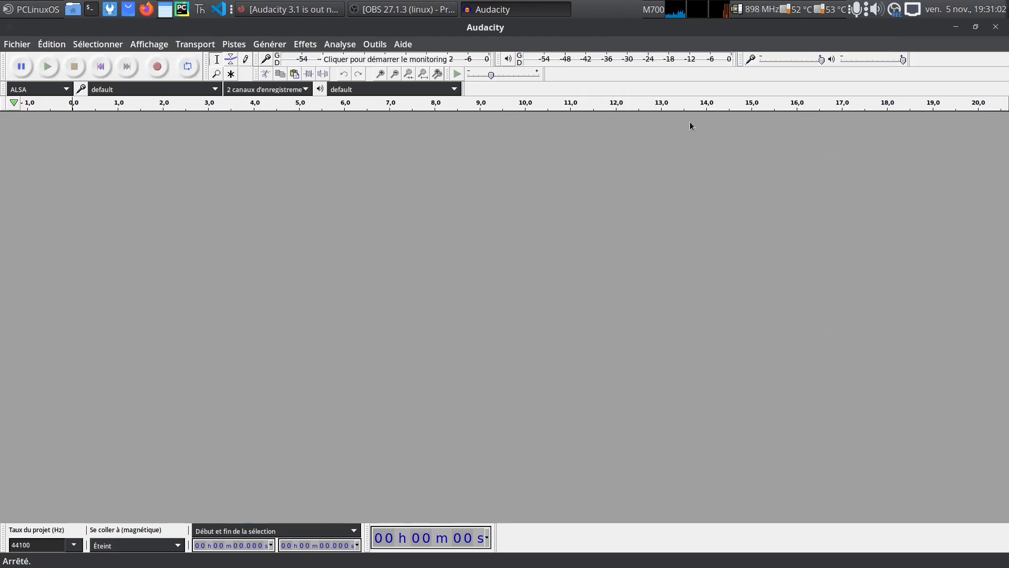
double_click(638, 28)
drag(634, 43, 821, 35)
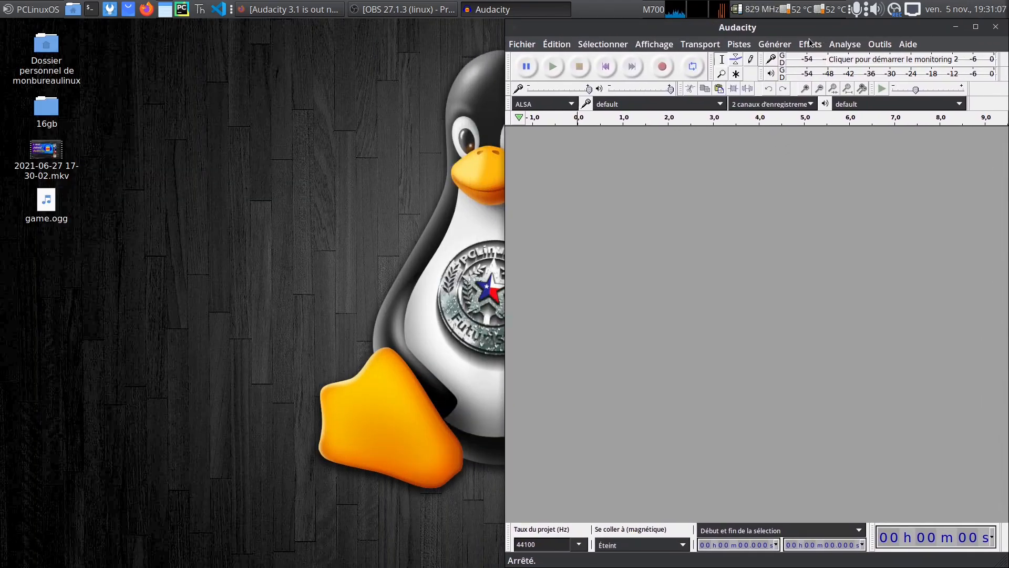
drag(44, 153, 693, 232)
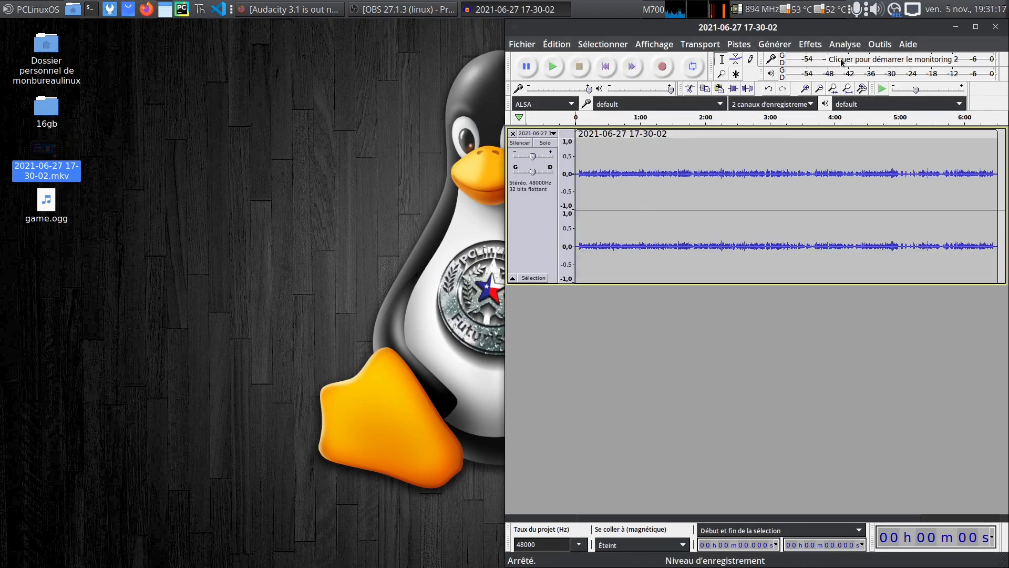
click(812, 45)
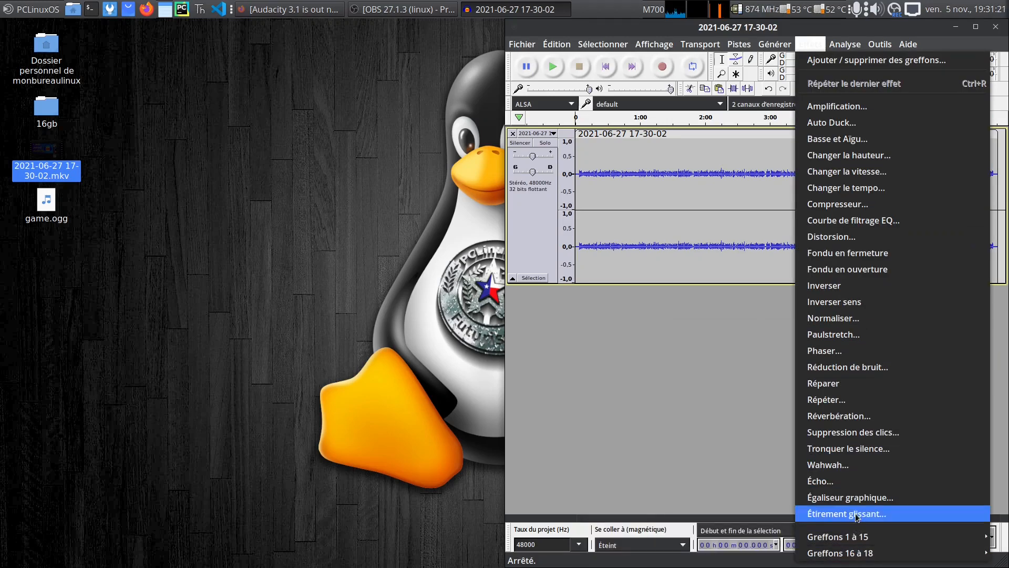
click(758, 390)
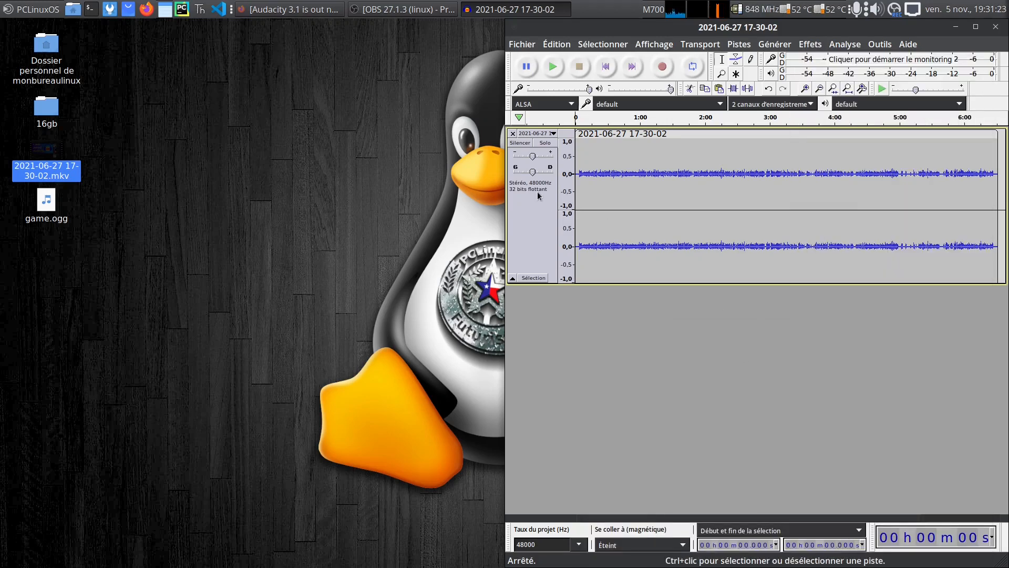
click(512, 136)
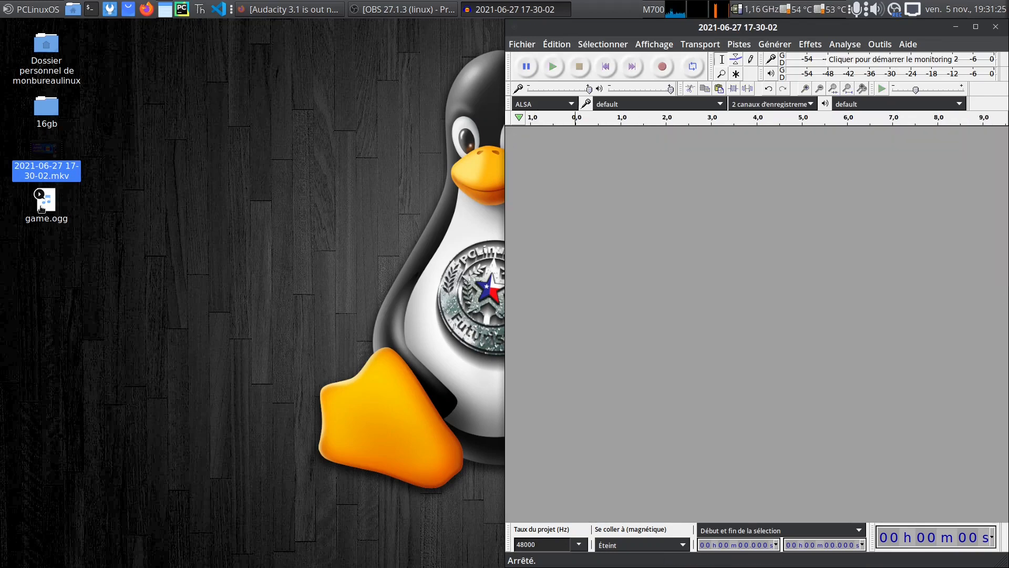
Import game.ogg from the desktop as a new track and maximize the Audacity window
drag(47, 202, 688, 250)
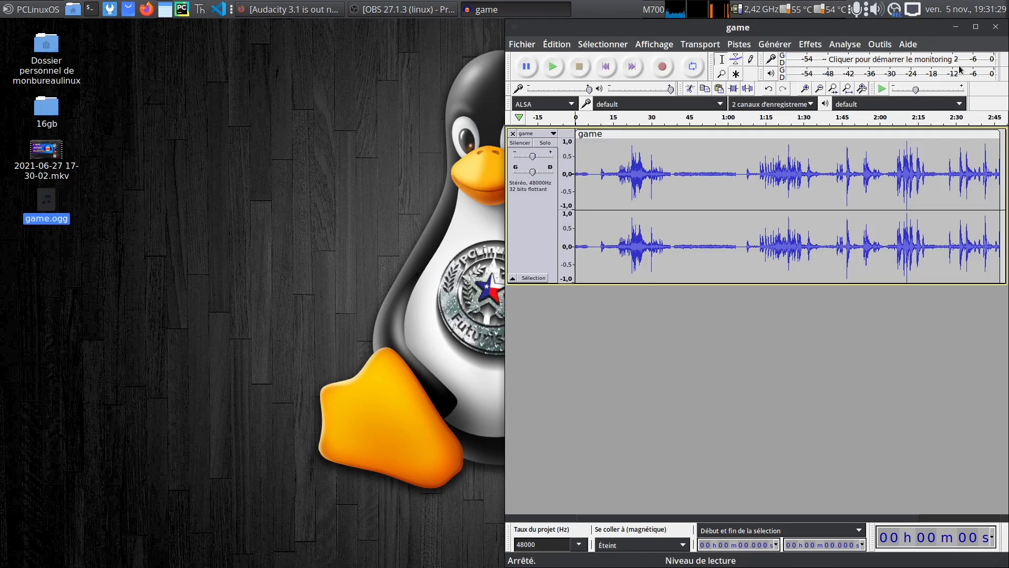
click(975, 26)
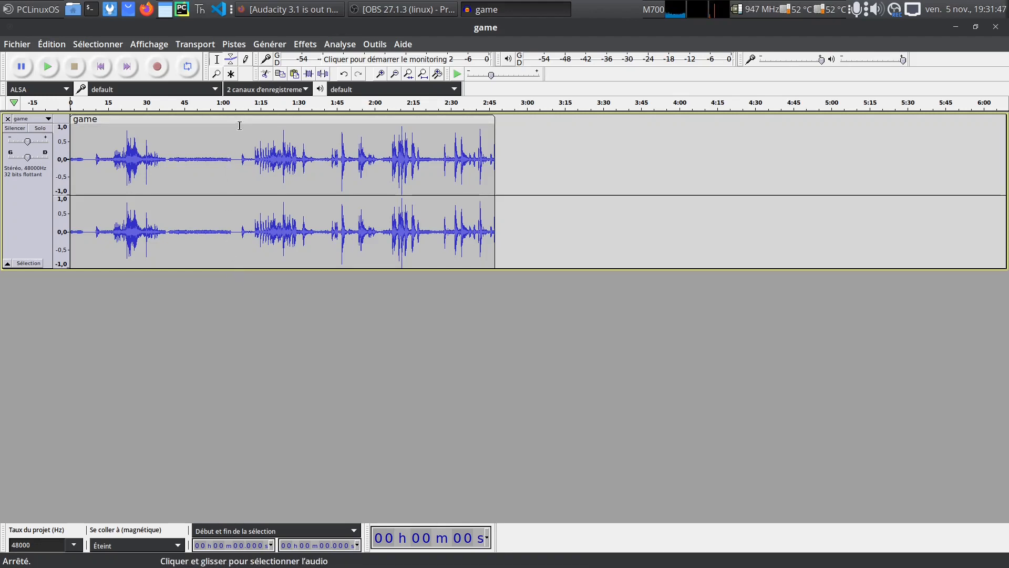
Play the opening seconds of the game track and stop playback
drag(239, 125, 238, 147)
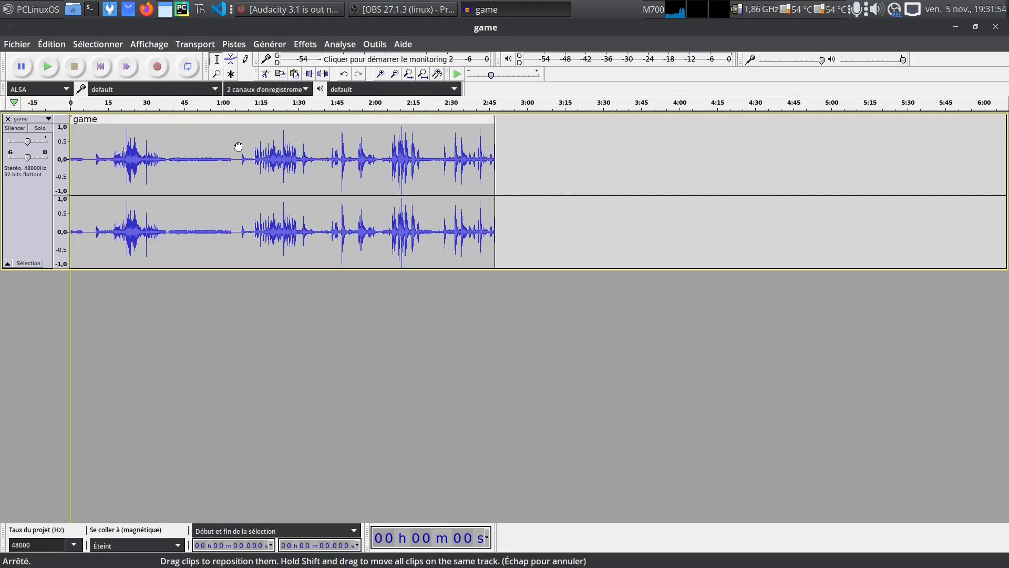
click(46, 67)
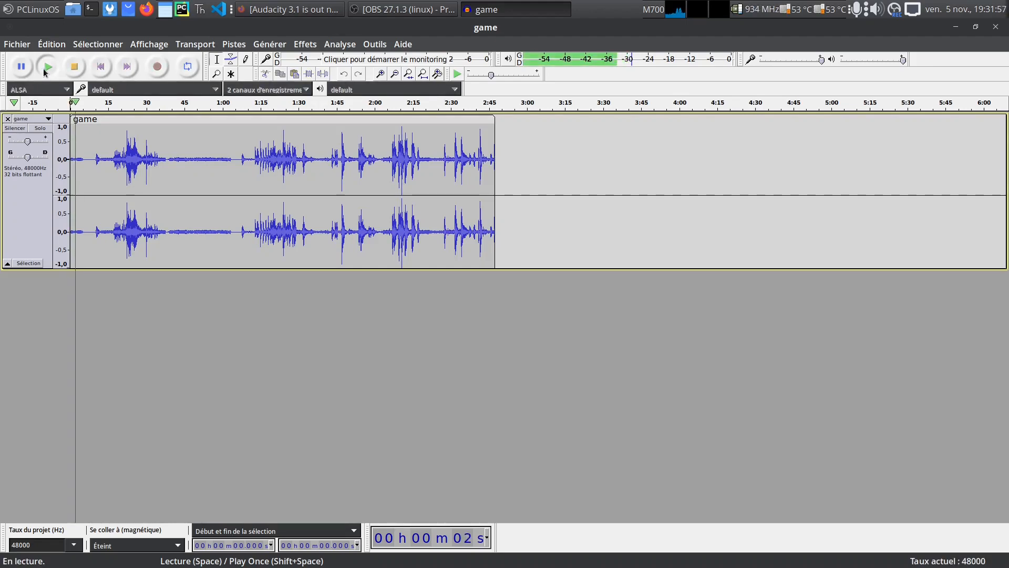
click(74, 66)
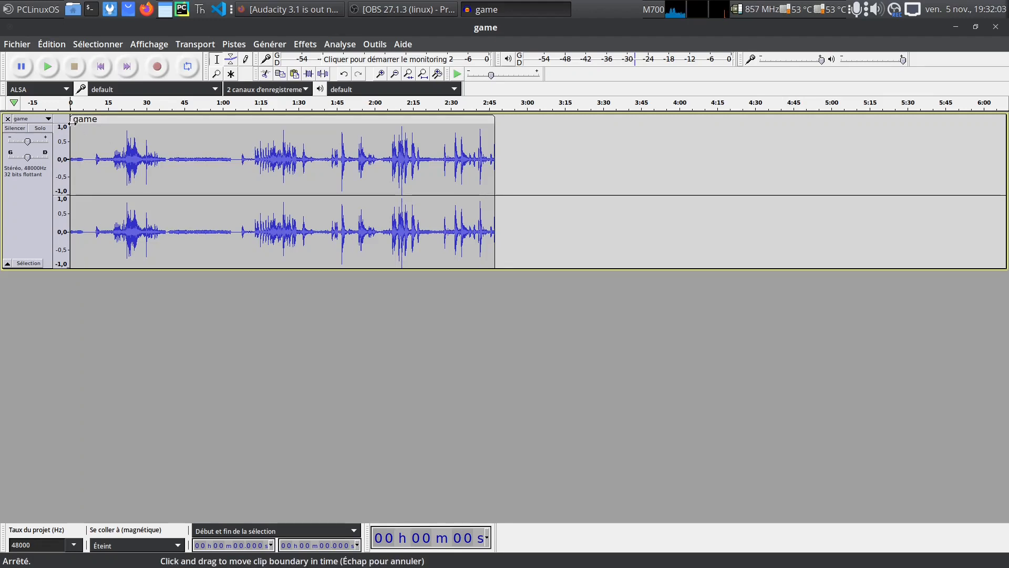
Trim the start of the game clip to about 1:10 and briefly play from the trimmed edge
drag(70, 122, 251, 132)
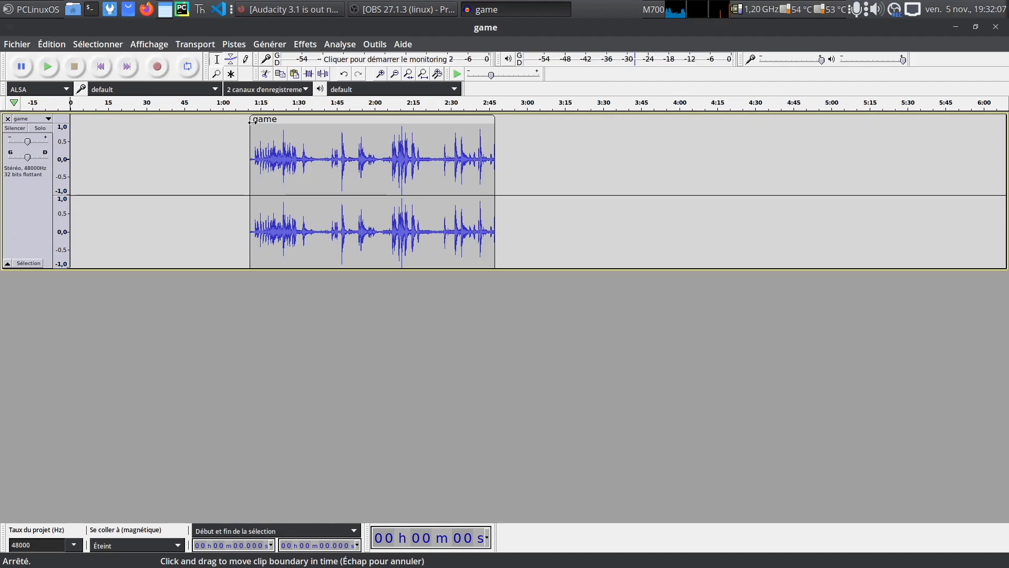
click(254, 106)
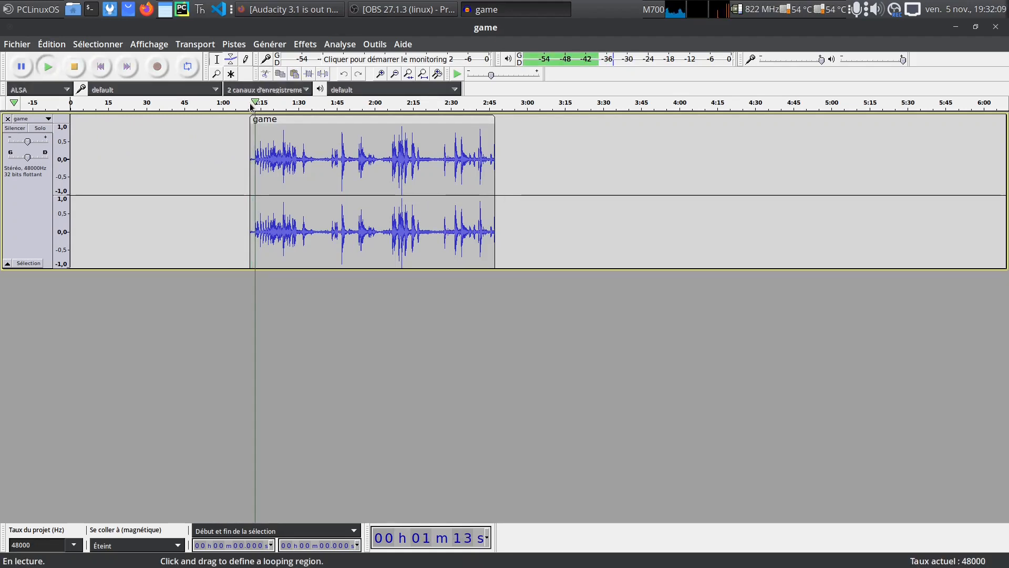
click(73, 70)
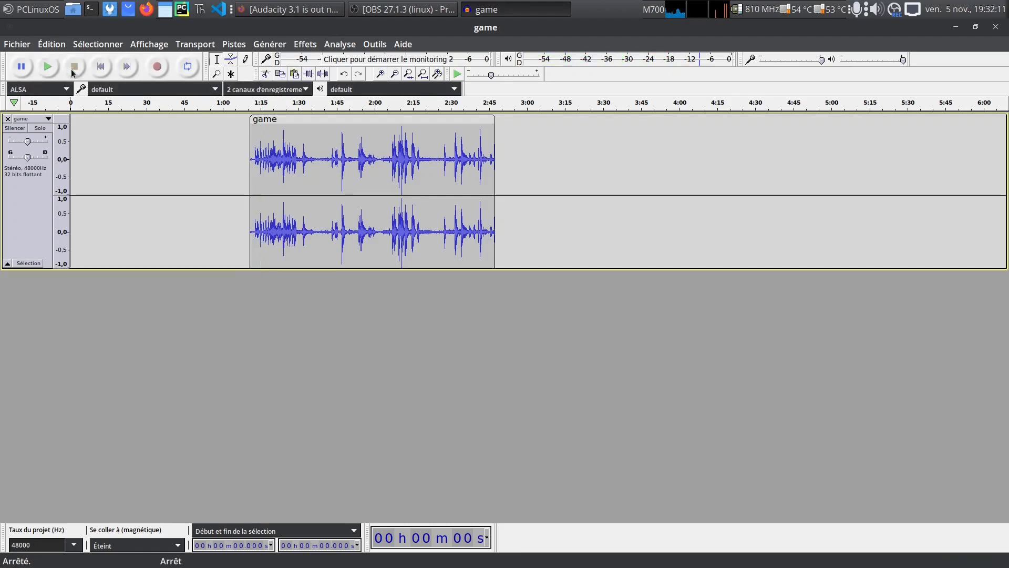
Define a looping region from about 1:13 to 1:21 on the timeline, and audition it from just before its start
click(423, 74)
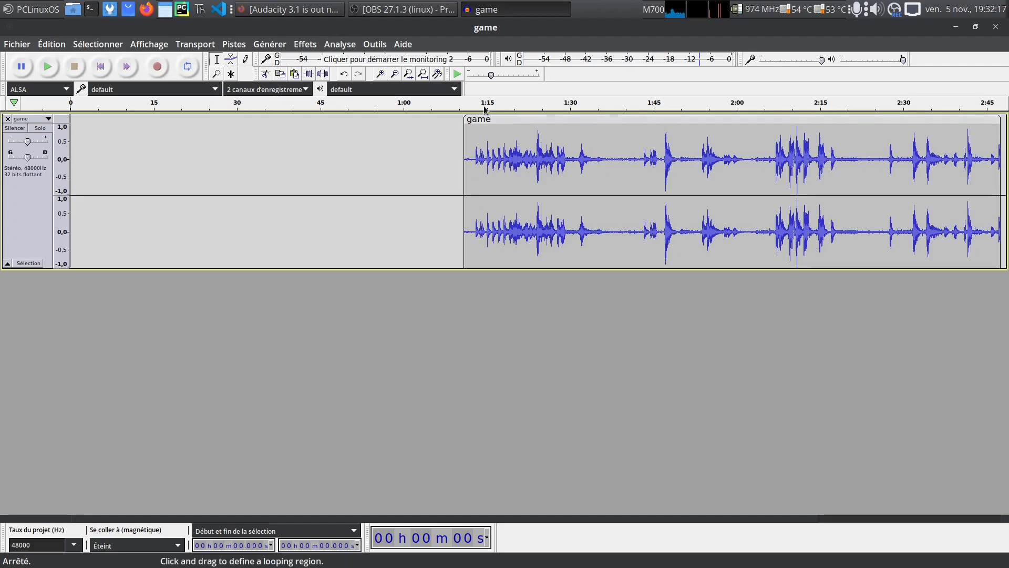
drag(478, 109, 522, 114)
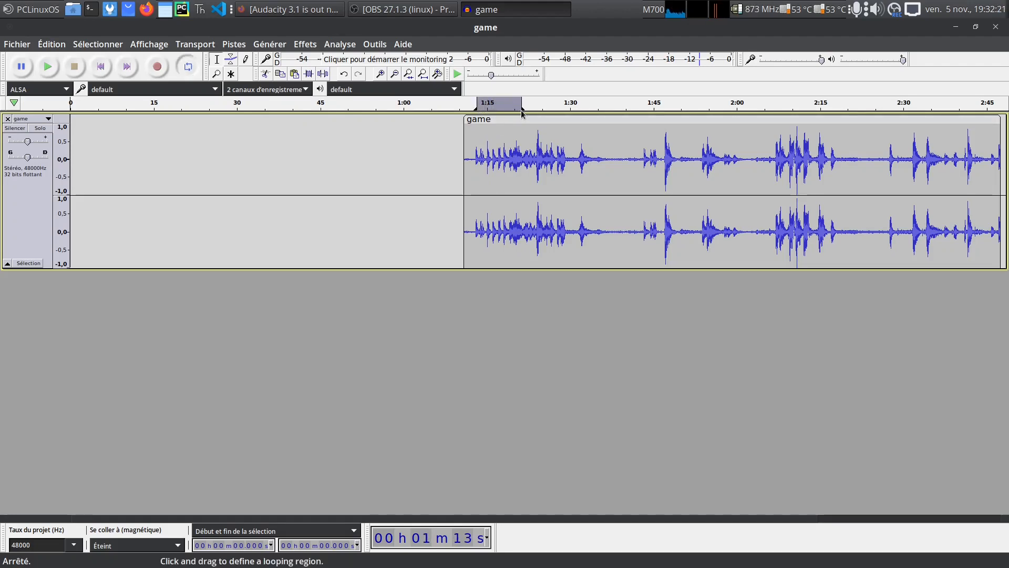
click(42, 68)
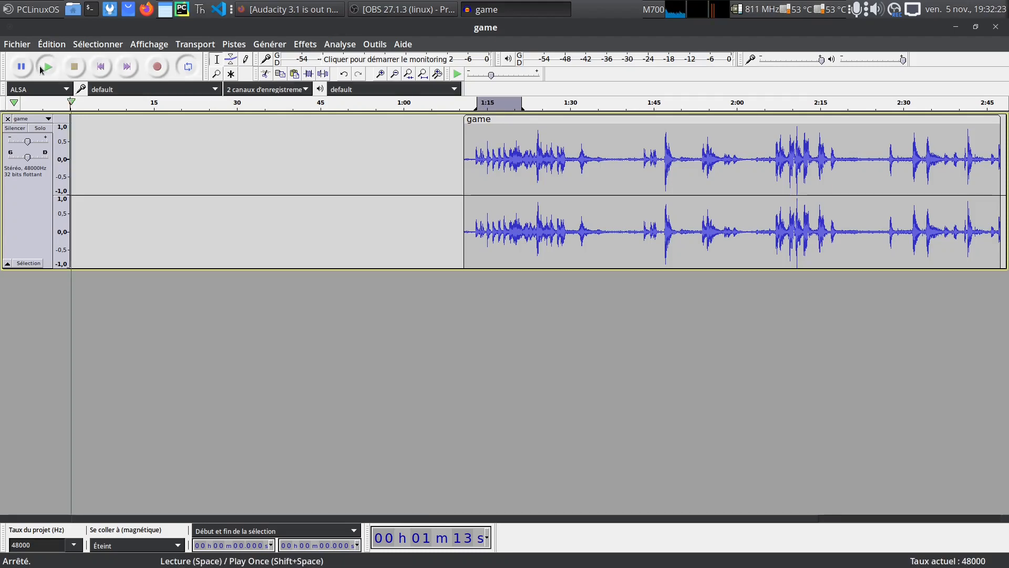
click(464, 106)
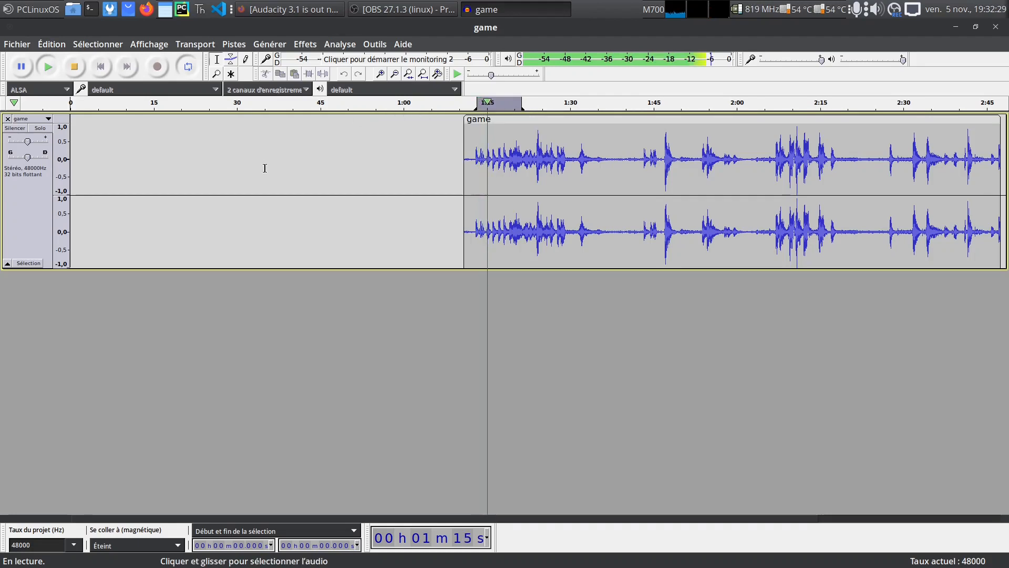
click(74, 74)
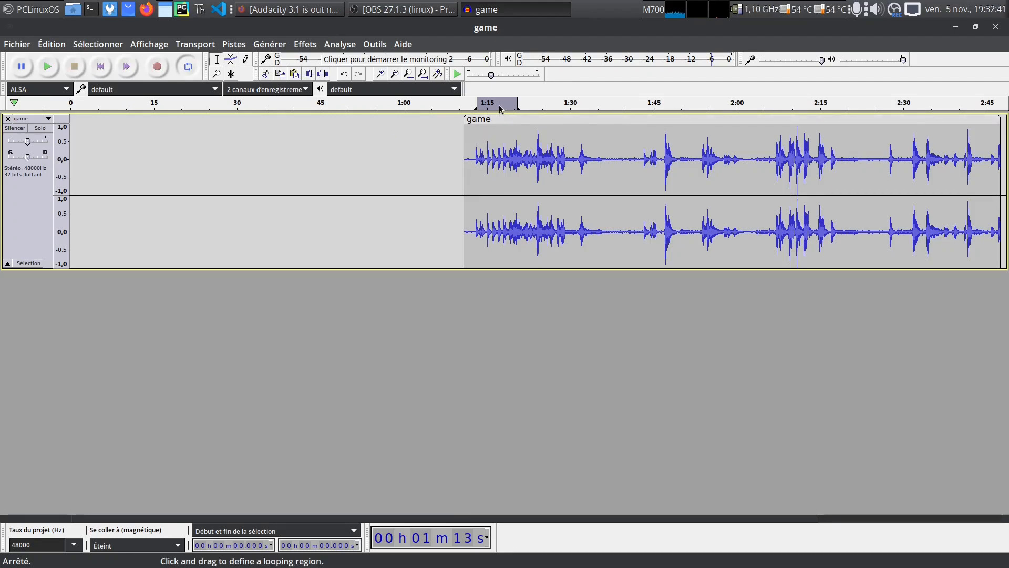
Move the looping region to start at about 1:18, audition it, and extend its end to about 1:31
drag(500, 108, 524, 109)
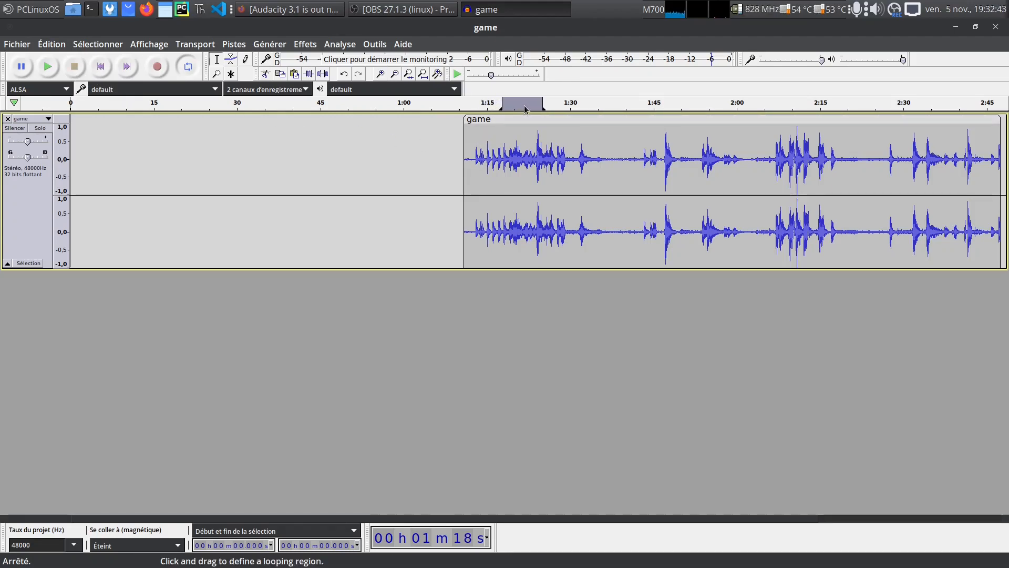
click(499, 105)
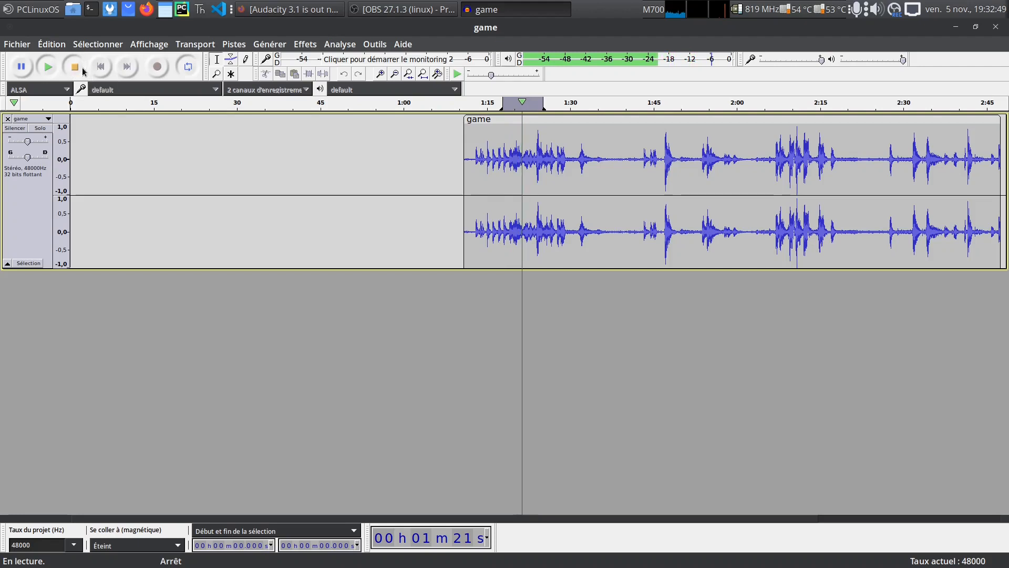
click(74, 67)
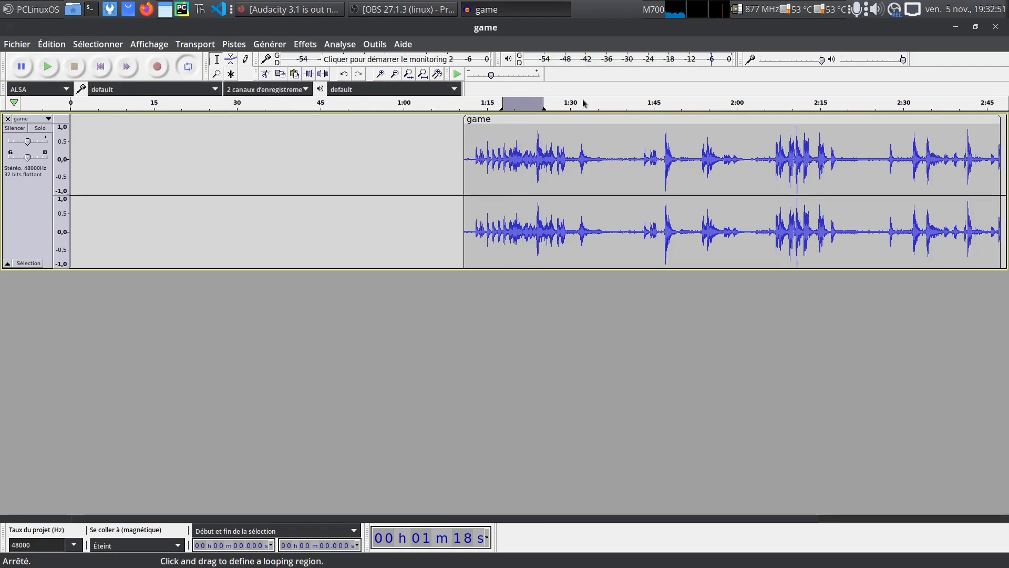
mouse_move(543, 103)
mouse_down()
mouse_move(910, 102)
mouse_move(579, 104)
mouse_up()
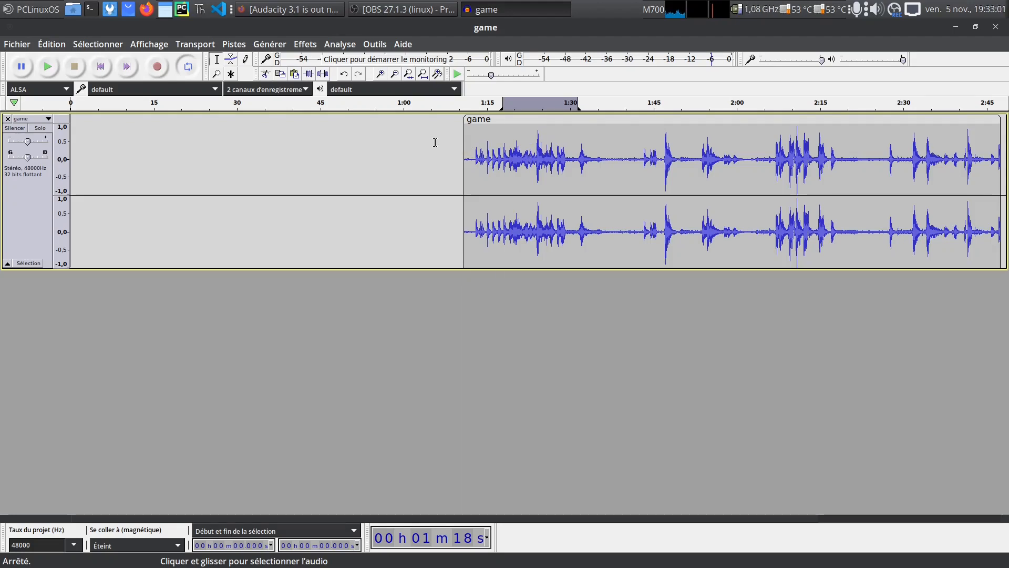
Restore the trimmed beginning of the game clip by extending its start boundary back to 0:00
drag(465, 120, 70, 147)
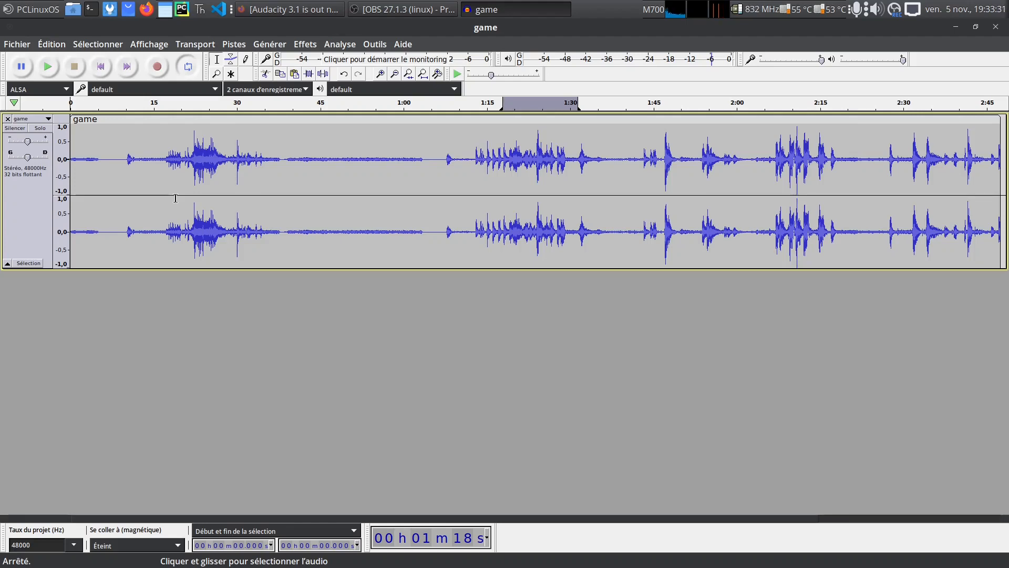
click(306, 47)
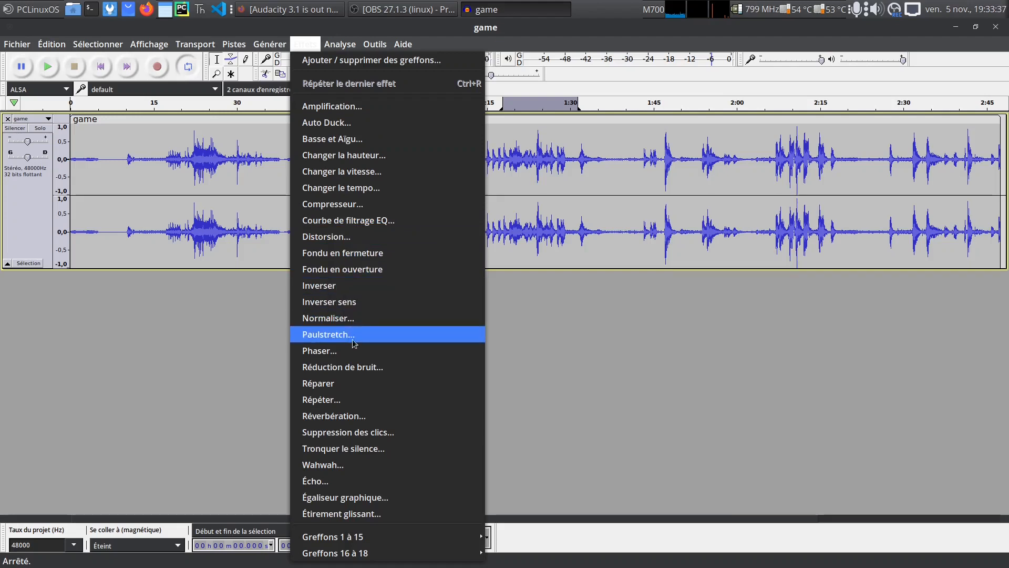
mouse_move(394, 536)
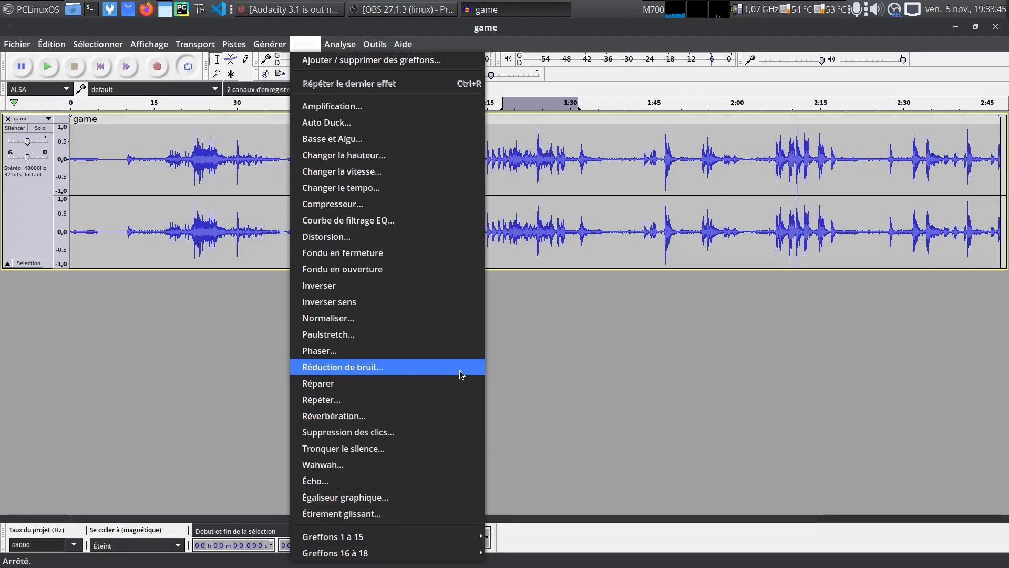
click(228, 388)
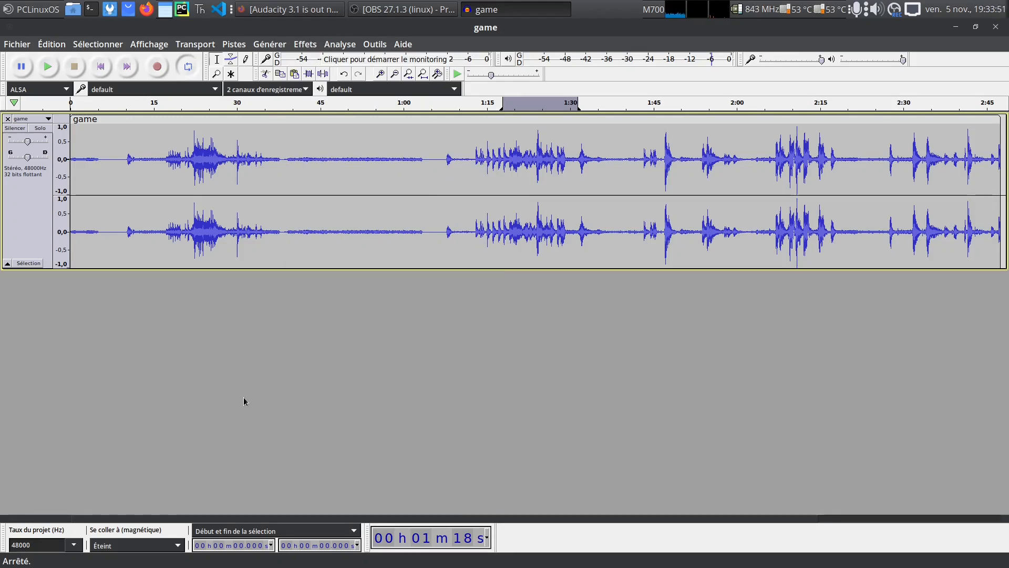
click(17, 46)
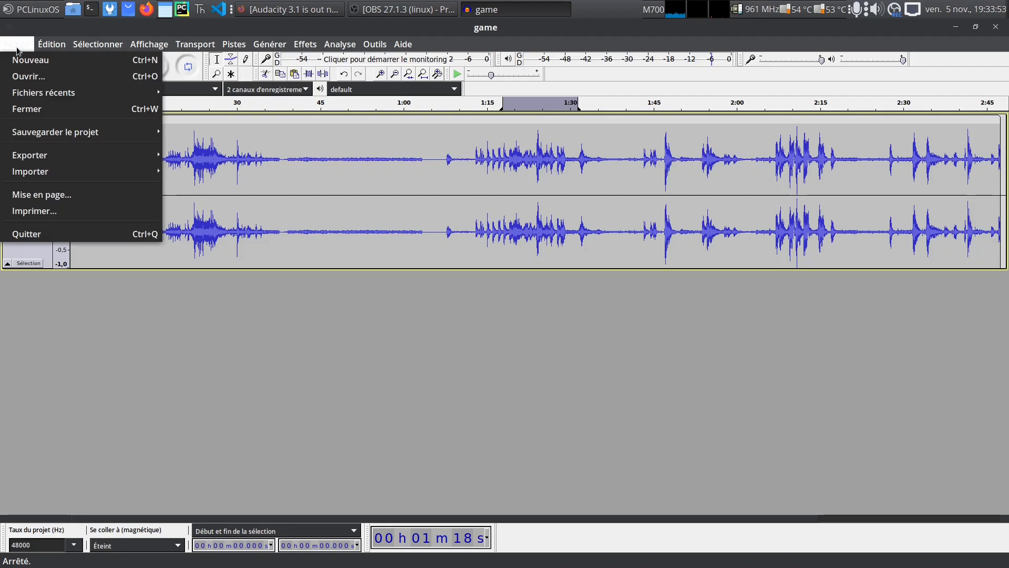
mouse_move(46, 157)
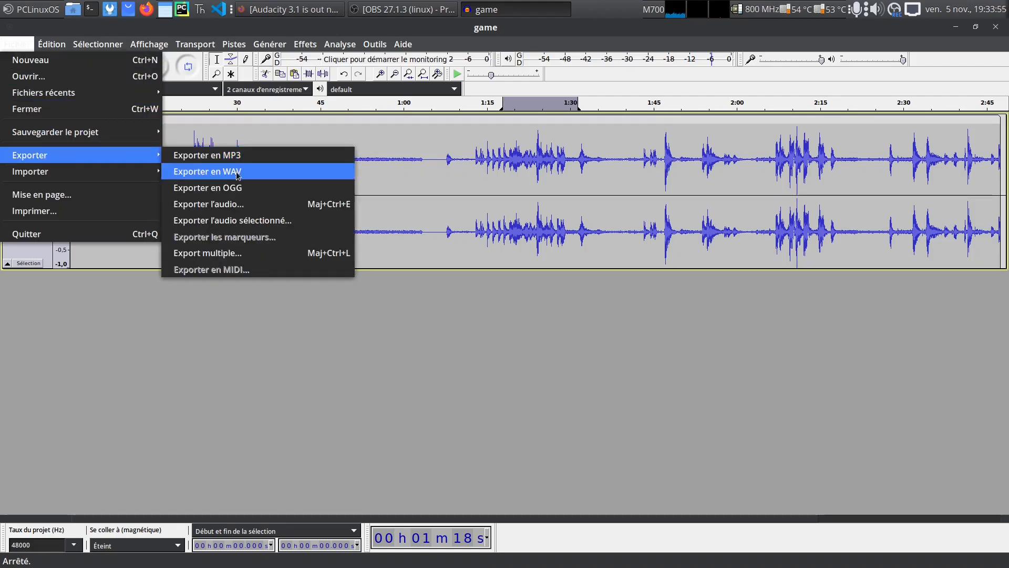
click(260, 197)
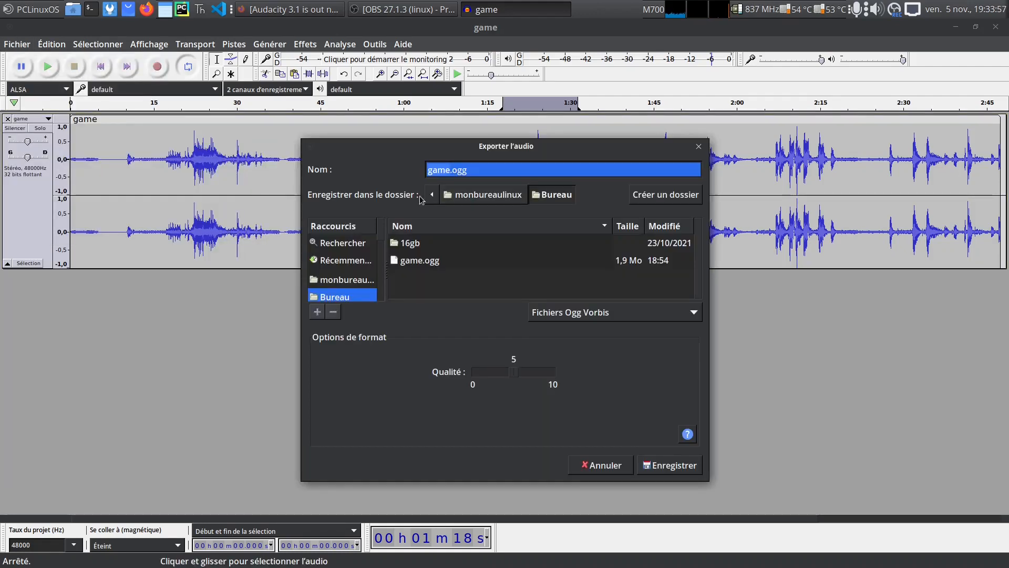
click(670, 464)
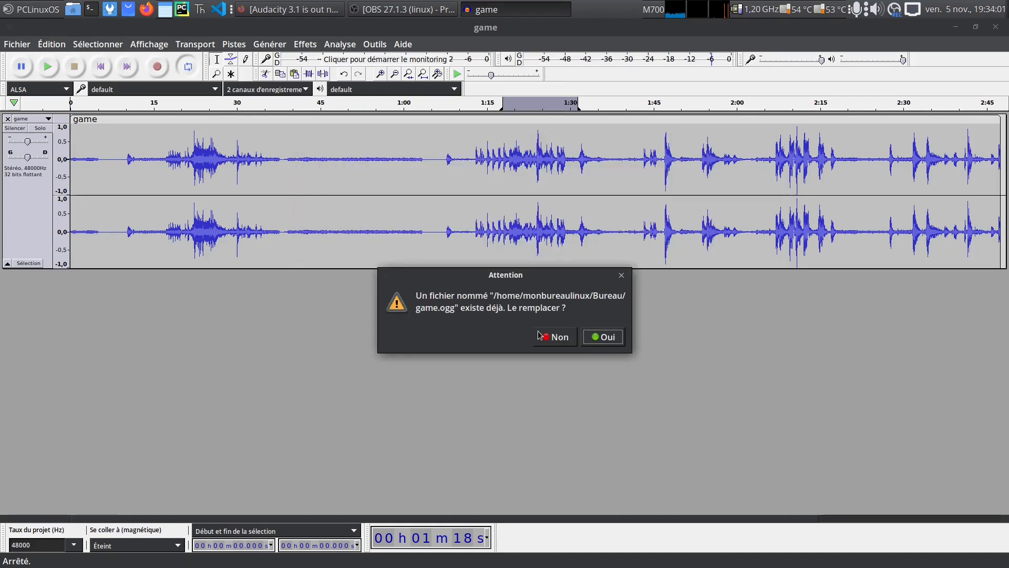
click(603, 339)
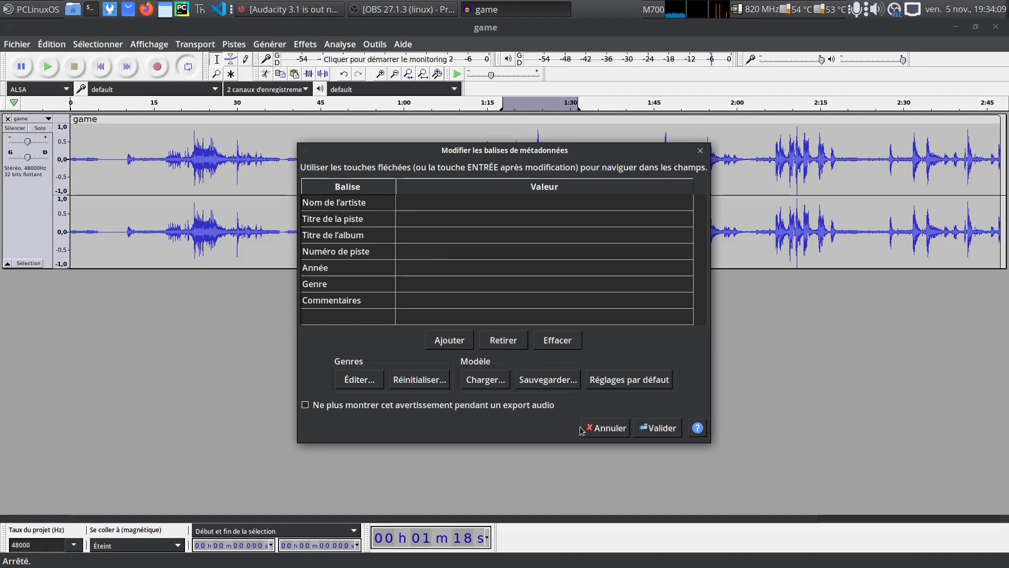
click(604, 427)
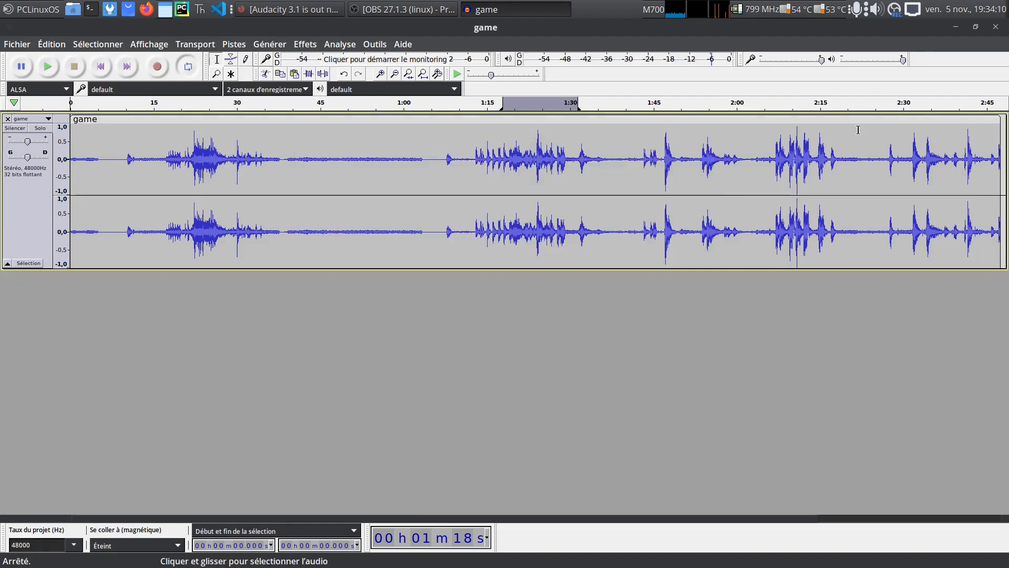
Close the game project without saving it and switch back to the Audacity 3.1 announcement page in Firefox
click(996, 26)
click(464, 336)
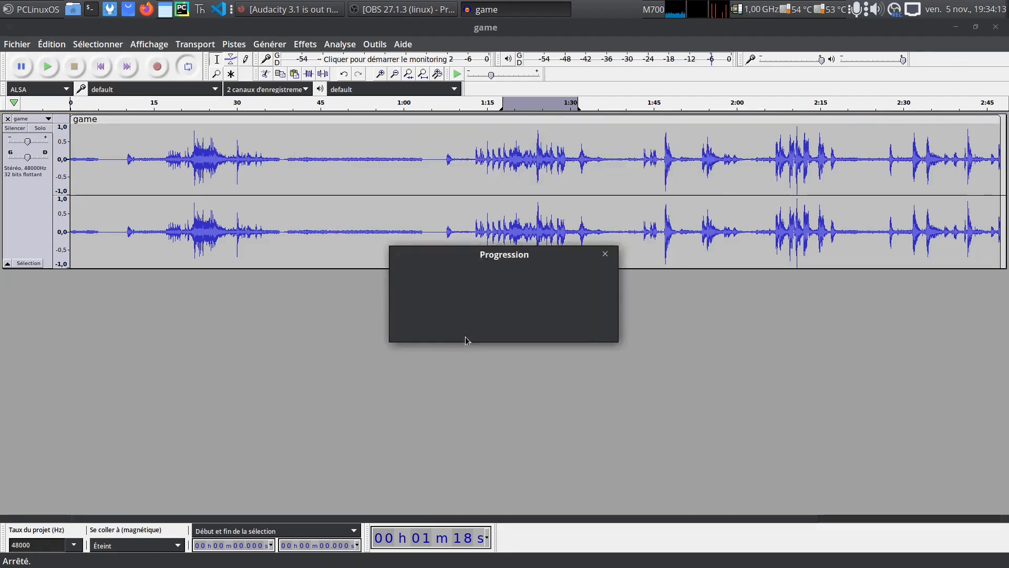
click(270, 13)
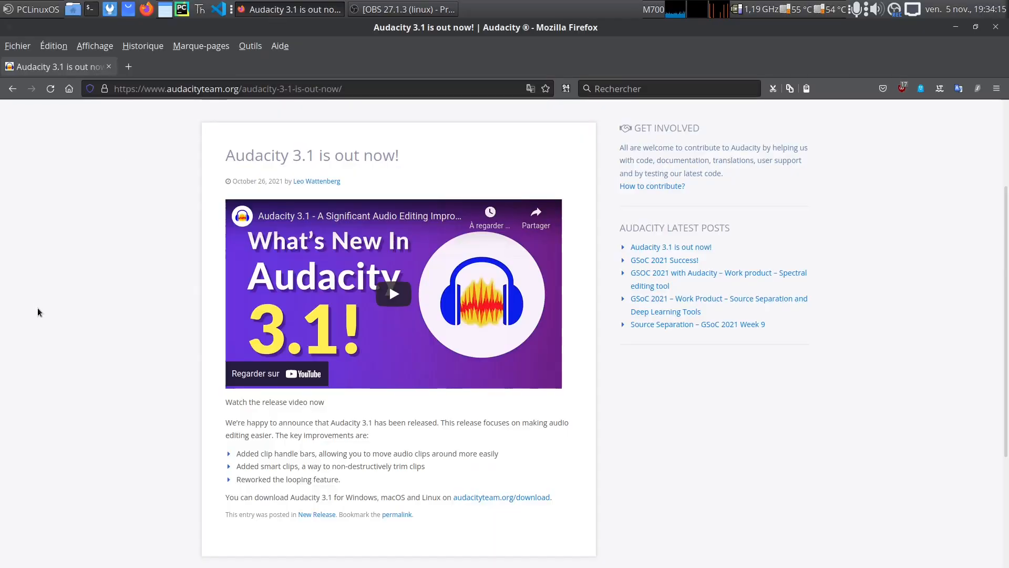